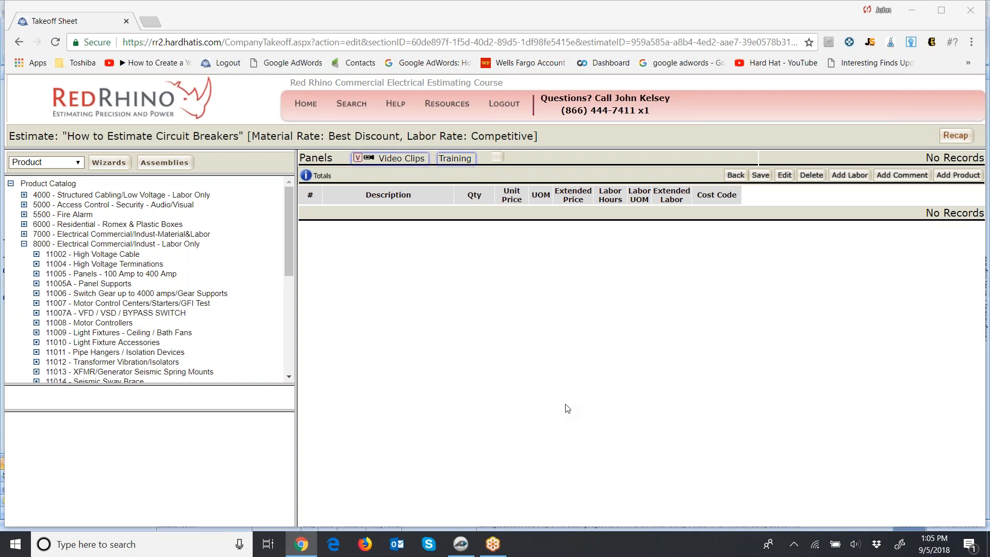
Switch to PlanSwift to examine the single-line diagram's 1600A main switchboard and panels, and return to the takeoff sheet in Chrome.
{"action": "left_click", "coordinate": [462, 545]}
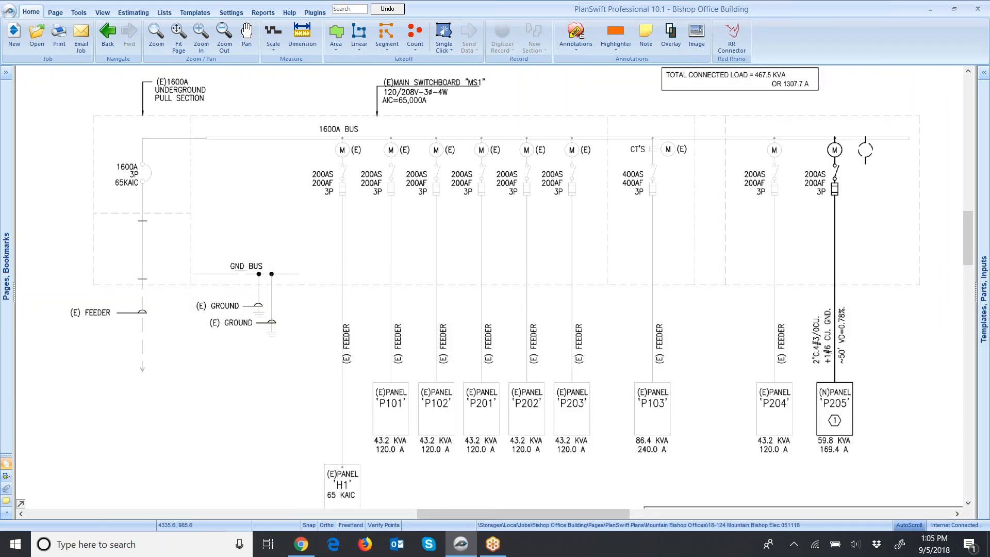
{"action": "key", "text": "alt+Tab"}
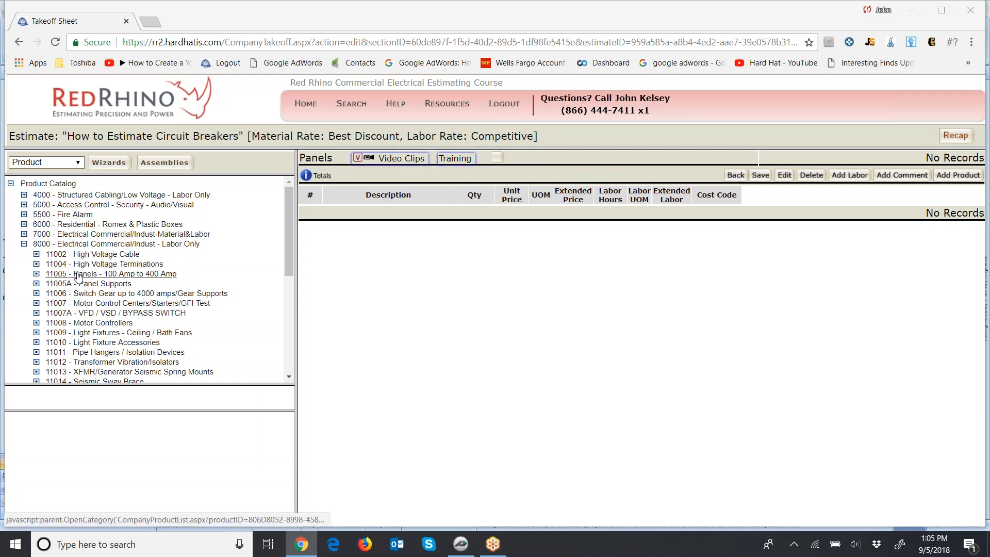
Open the 11005 - Panels - 100 Amp to 400 Amp category and review its products in a widened catalog area.
{"action": "left_click", "coordinate": [79, 275]}
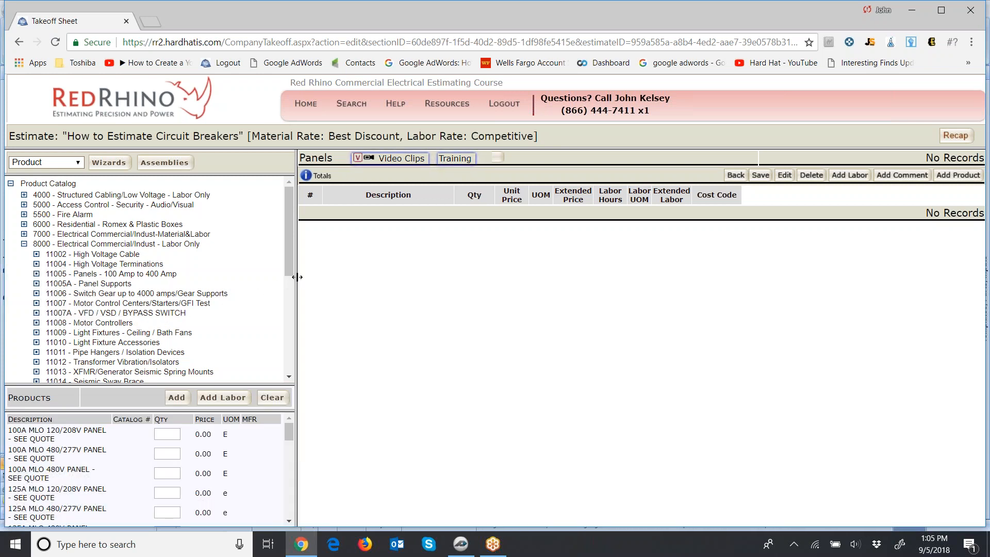
{"action": "left_click_drag", "start_coordinate": [298, 277], "coordinate": [475, 279]}
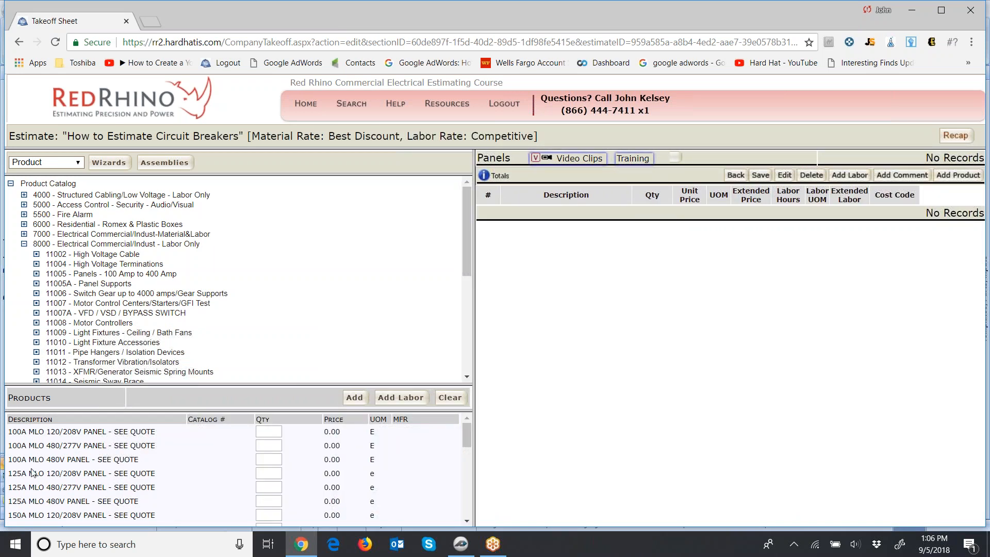
{"action": "scroll", "coordinate": [34, 470], "scroll_direction": "down", "scroll_amount": 1}
{"action": "scroll", "coordinate": [39, 472], "scroll_direction": "down", "scroll_amount": 3}
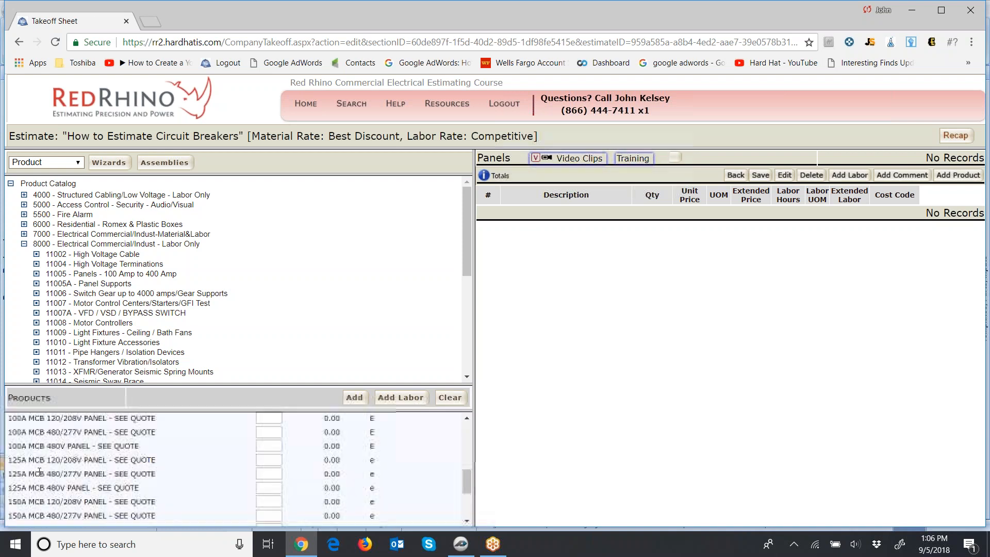
{"action": "scroll", "coordinate": [39, 472], "scroll_direction": "down", "scroll_amount": 2}
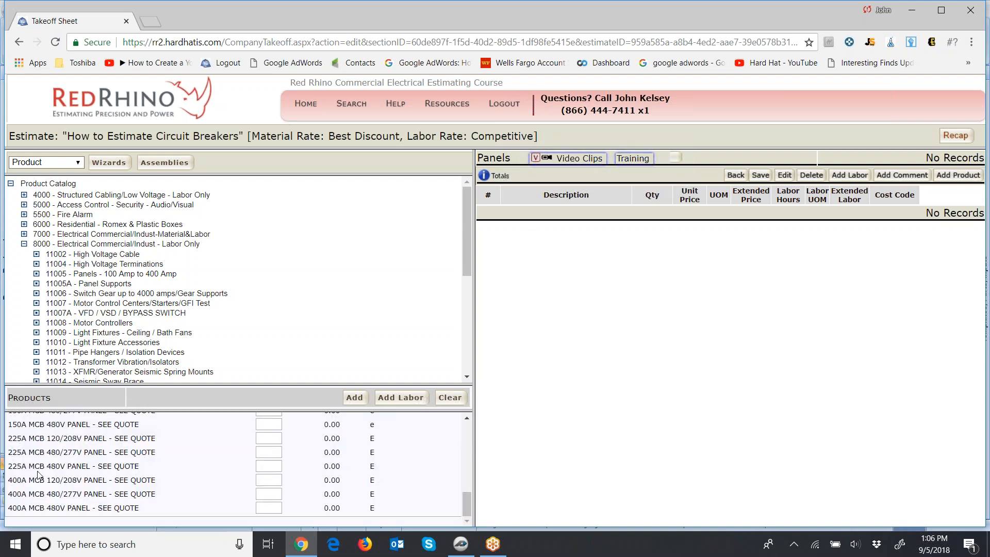
{"action": "scroll", "coordinate": [162, 495], "scroll_direction": "up", "scroll_amount": 2}
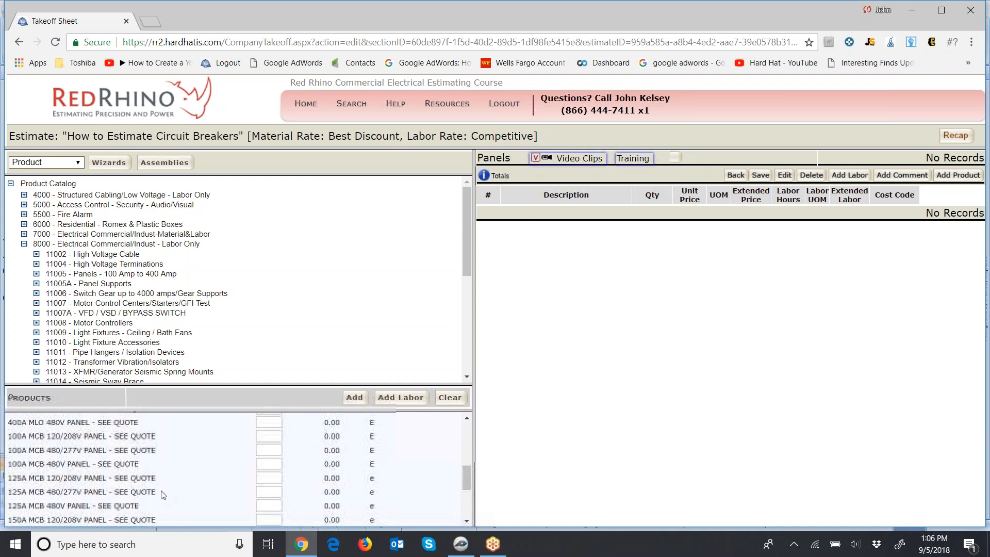
{"action": "scroll", "coordinate": [163, 494], "scroll_direction": "up", "scroll_amount": 5}
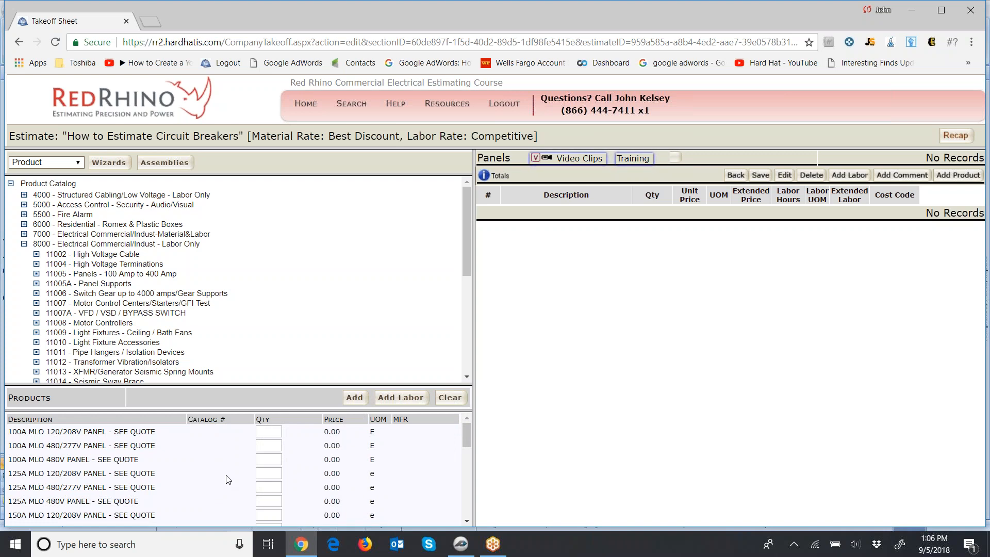
Add one 125A MLO 120/208V panel, one 225A MLO 480/277V panel and two 400A MLO 480V panels to the takeoff.
{"action": "left_click", "coordinate": [272, 472]}
{"action": "scroll", "coordinate": [196, 467], "scroll_direction": "down", "scroll_amount": 5}
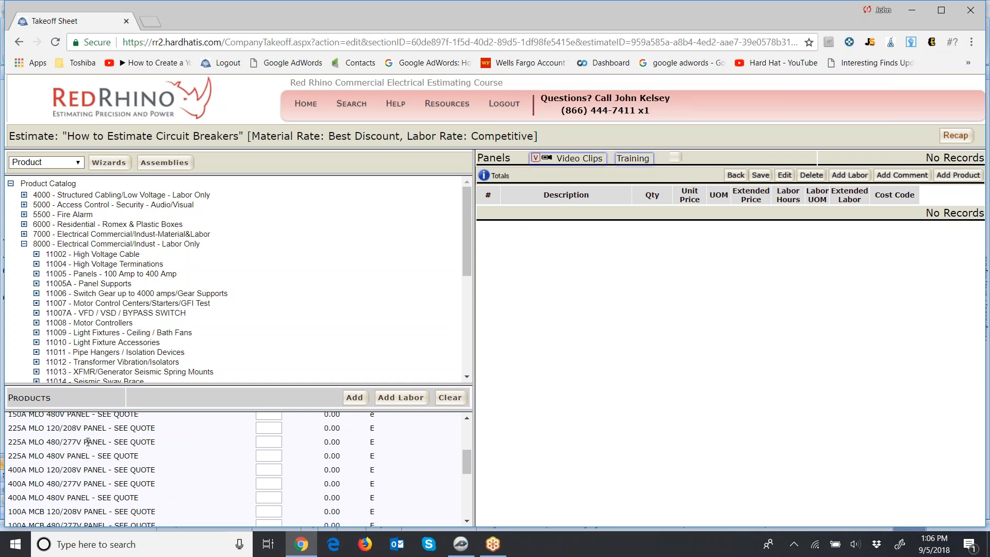
{"action": "left_click", "coordinate": [266, 441]}
{"action": "left_click", "coordinate": [274, 495]}
{"action": "type", "text": "2"}
{"action": "scroll", "coordinate": [272, 496], "scroll_direction": "down", "scroll_amount": 2}
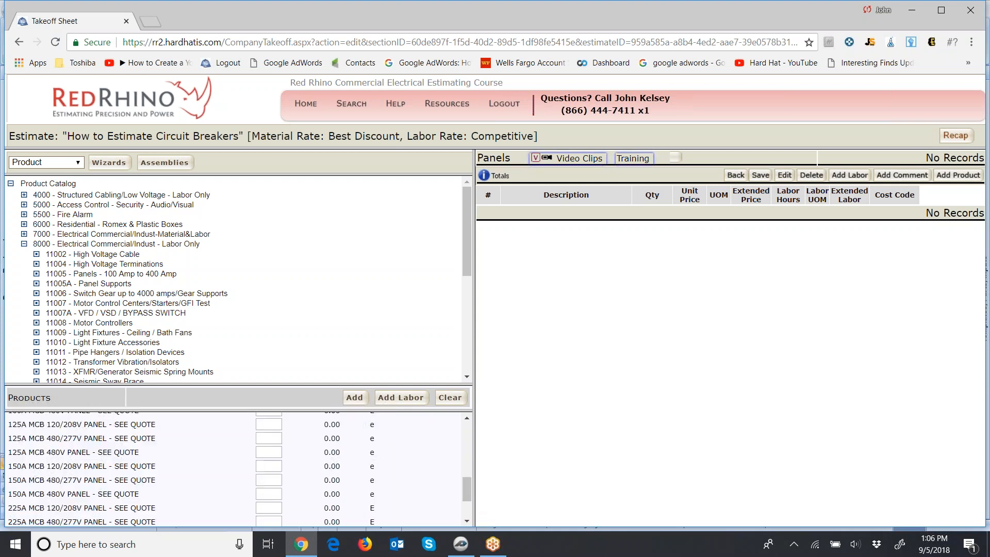
{"action": "scroll", "coordinate": [298, 492], "scroll_direction": "down", "scroll_amount": 2}
{"action": "left_click", "coordinate": [354, 401]}
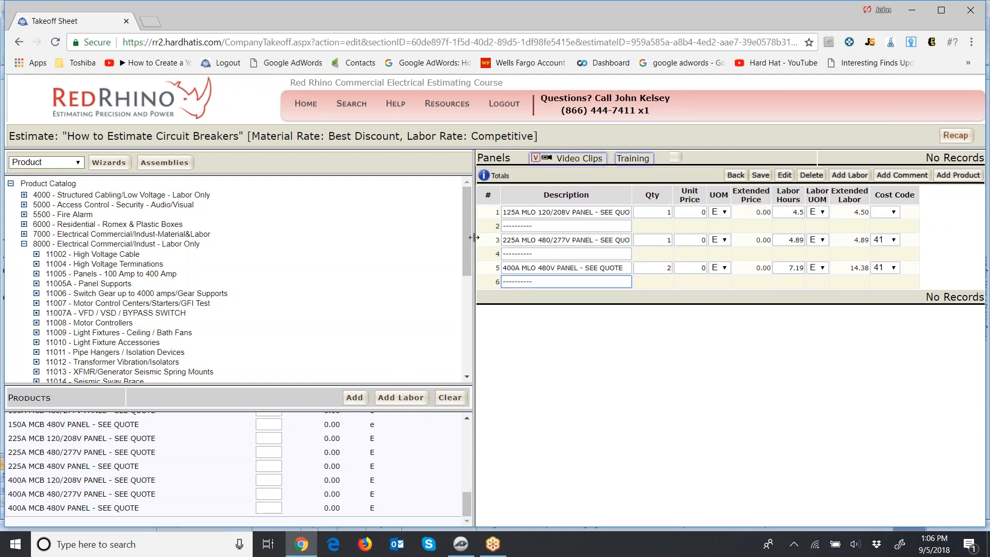
Widen the takeoff area by narrowing the catalog, and save the added panel items.
{"action": "left_click_drag", "start_coordinate": [473, 235], "coordinate": [295, 232]}
{"action": "left_click", "coordinate": [759, 174]}
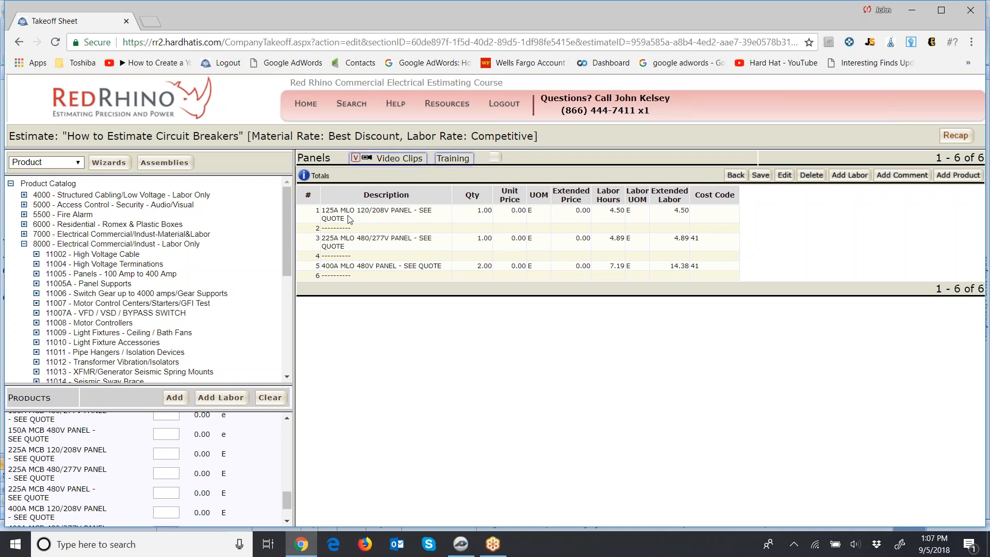
{"action": "left_click", "coordinate": [428, 210]}
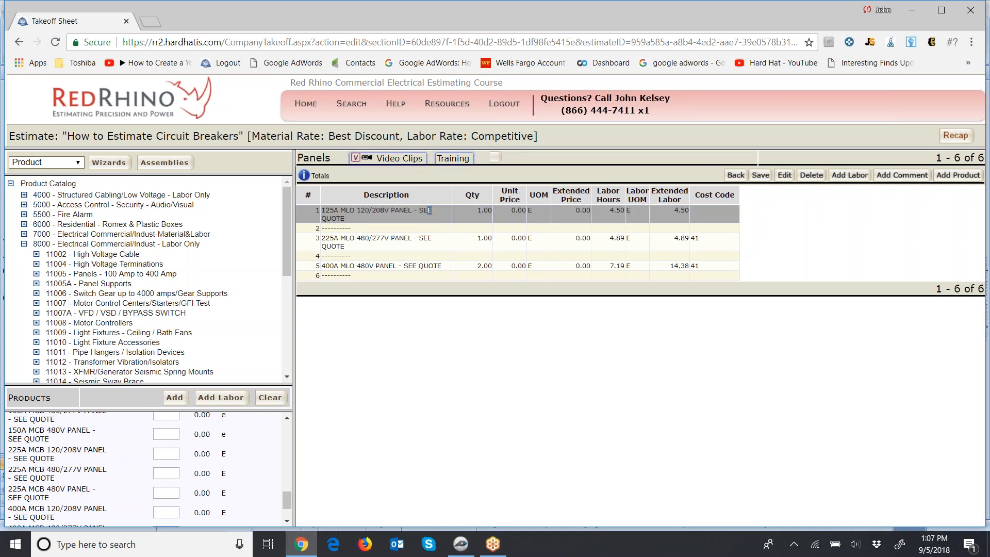
{"action": "left_click", "coordinate": [760, 175]}
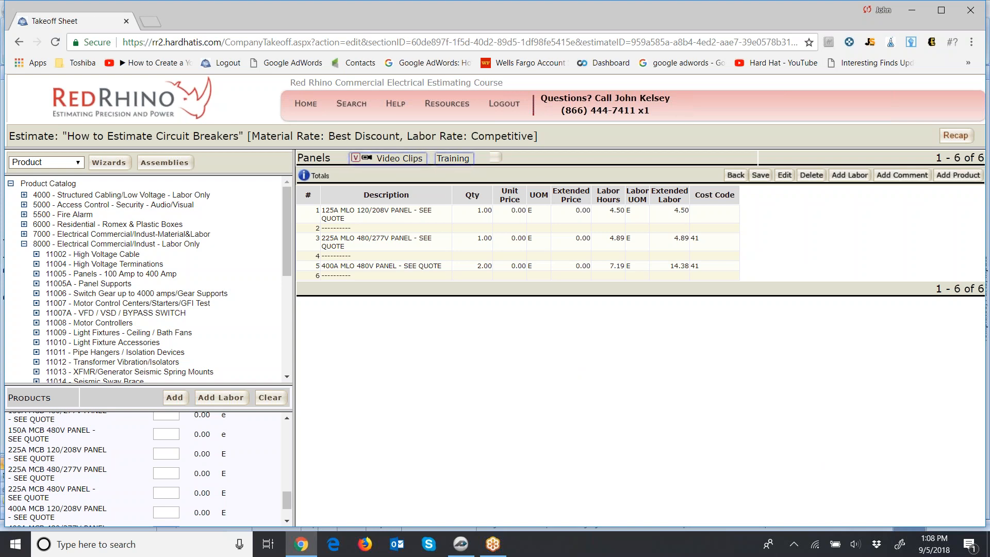
Open the 11006 - Switch Gear up to 4000 amps/Gear Supports category and enter quantity 1 for the 1600A UG pull section.
{"action": "left_click", "coordinate": [103, 293]}
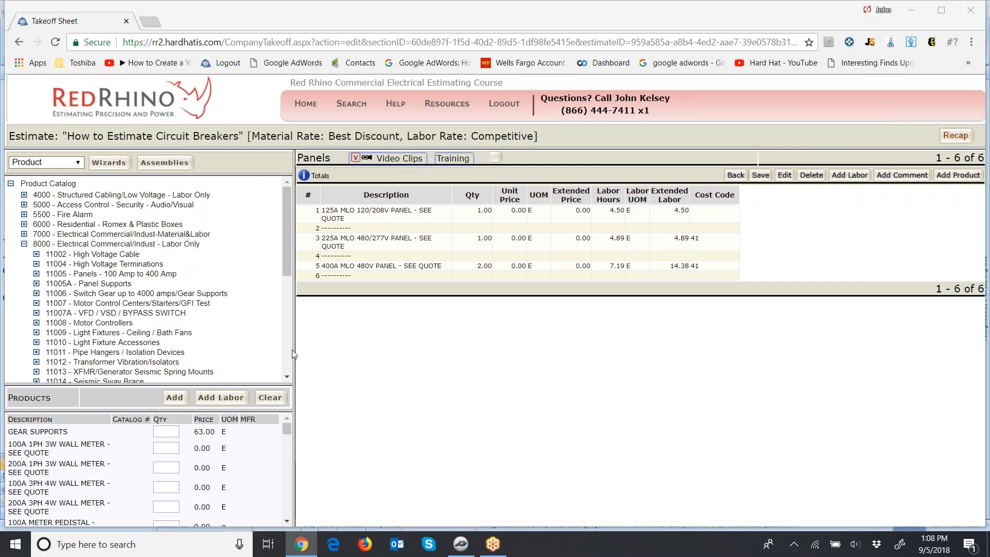
{"action": "left_click_drag", "start_coordinate": [295, 352], "coordinate": [464, 359]}
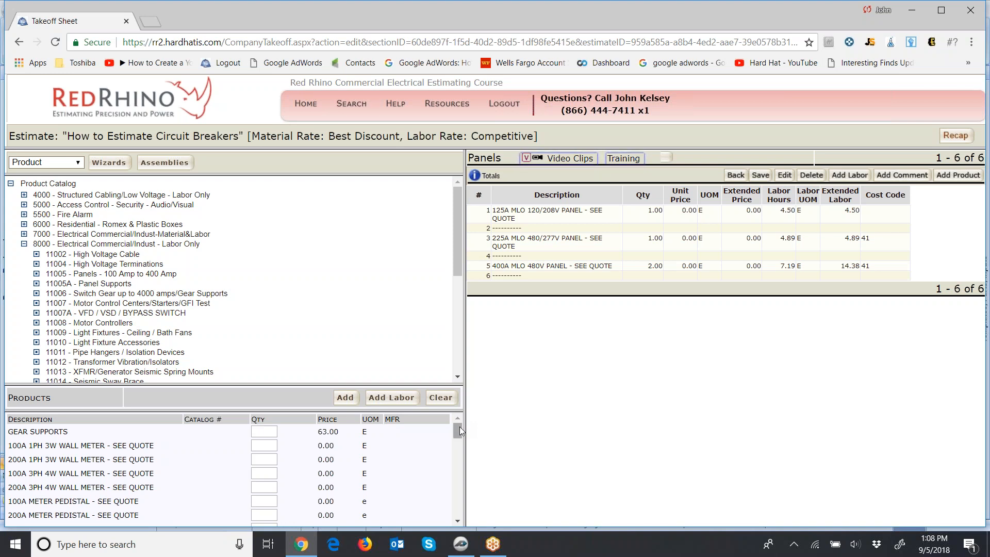
{"action": "left_click_drag", "start_coordinate": [458, 428], "coordinate": [457, 444]}
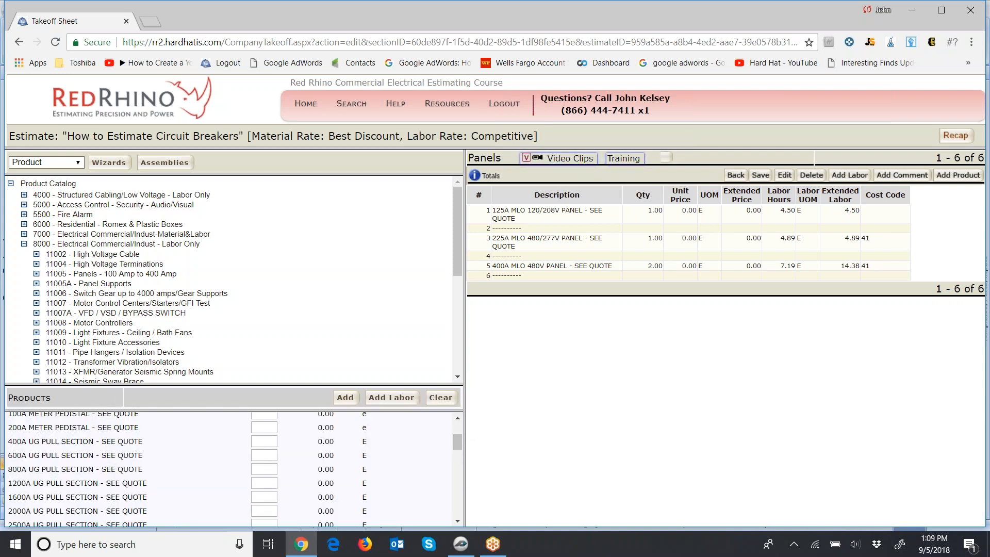
{"action": "left_click", "coordinate": [269, 494]}
{"action": "type", "text": "1"}
Enter quantity 1 for both the 1600A service section and the 1600A dist. section.
{"action": "left_click_drag", "start_coordinate": [458, 445], "coordinate": [458, 459]}
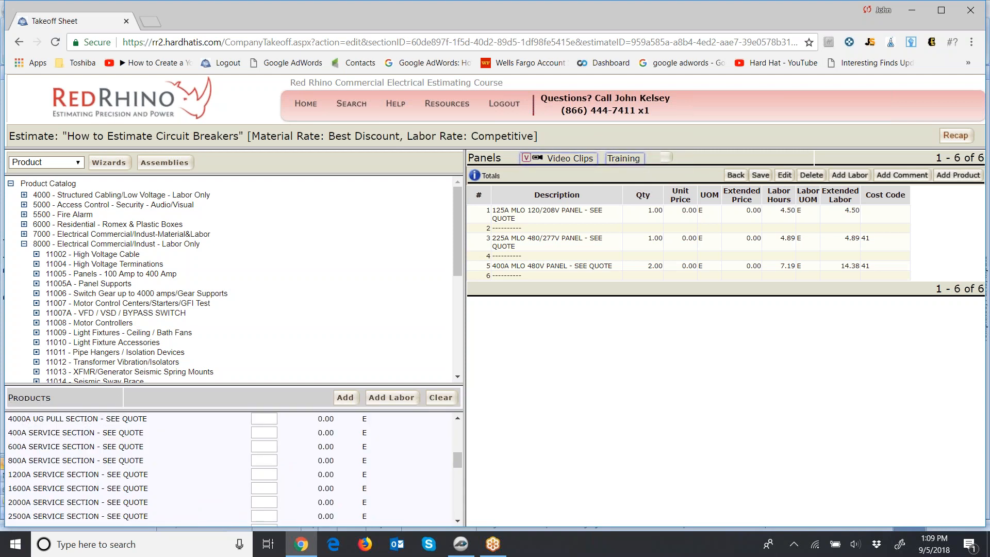
{"action": "left_click", "coordinate": [269, 489]}
{"action": "type", "text": "1"}
{"action": "left_click_drag", "start_coordinate": [456, 462], "coordinate": [457, 482]}
{"action": "left_click", "coordinate": [273, 465]}
{"action": "type", "text": "1"}
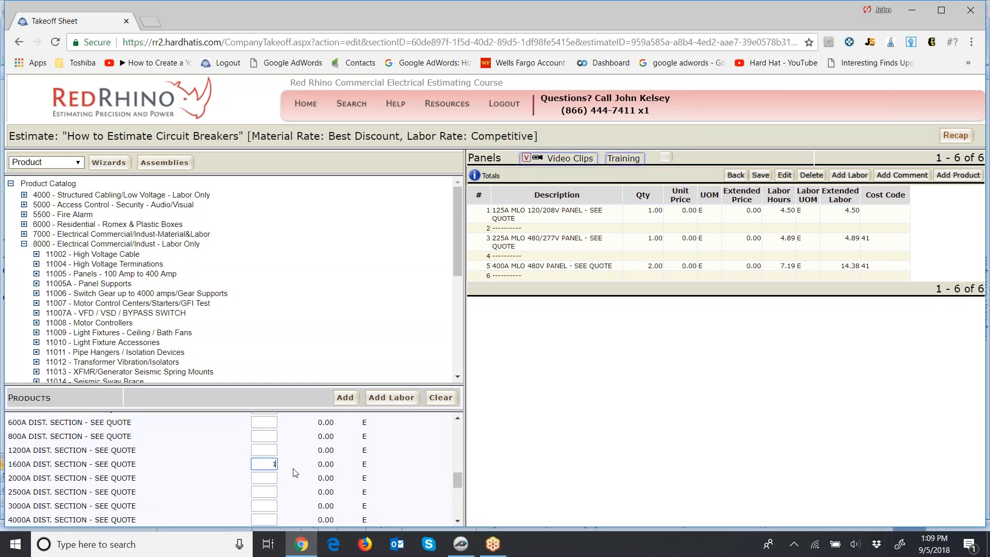
Add the three 1600A switchgear sections to the takeoff, save it, and narrow the catalog area again.
{"action": "left_click", "coordinate": [344, 398]}
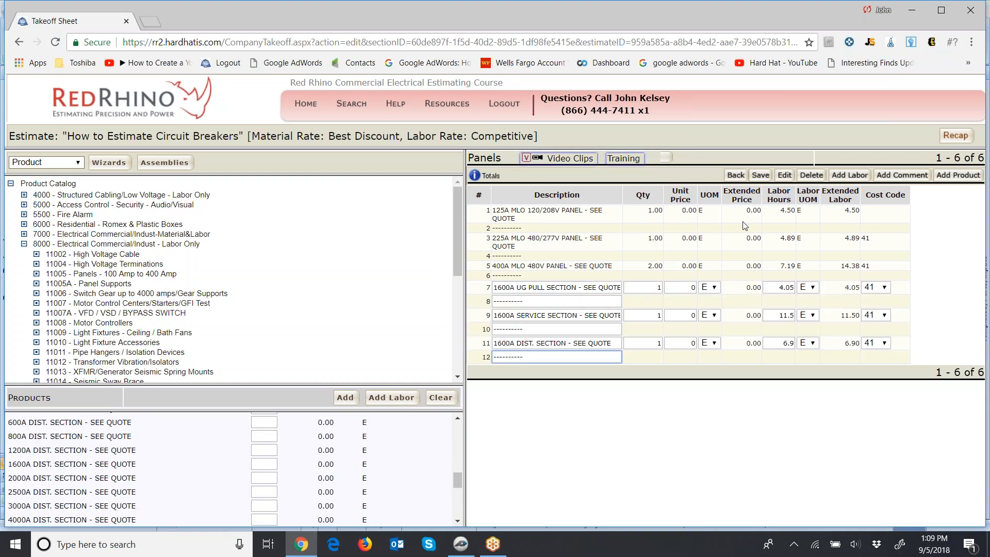
{"action": "left_click", "coordinate": [760, 176]}
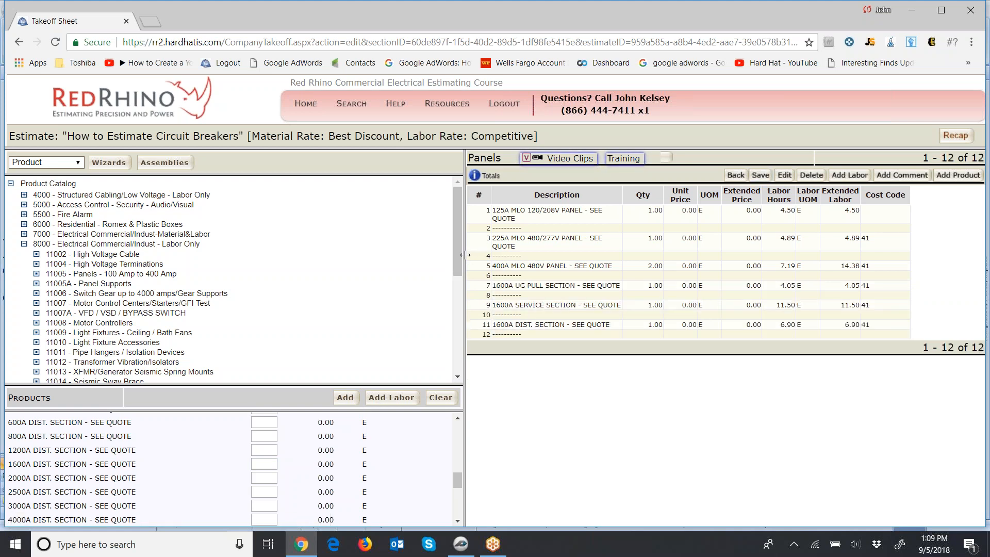
{"action": "left_click_drag", "start_coordinate": [463, 255], "coordinate": [296, 254]}
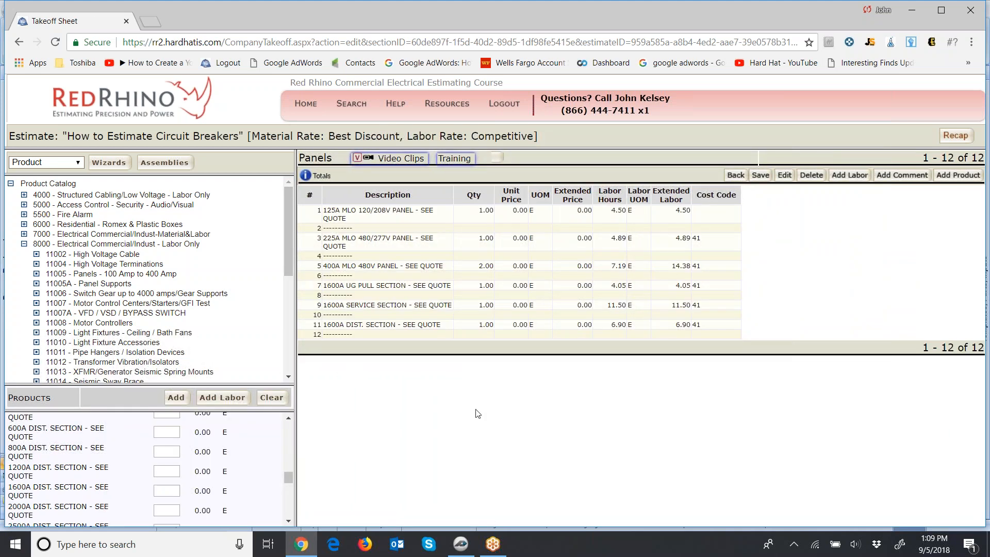